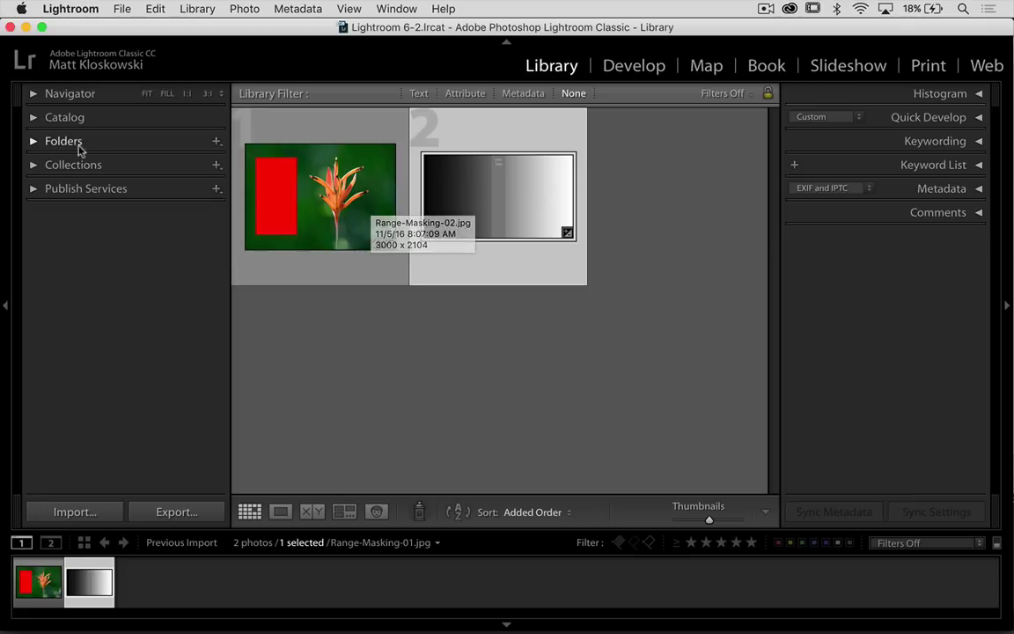
Open the gradient image Range-Masking-01.jpg in the Develop module with the Navigator panel collapsed
click(33, 143)
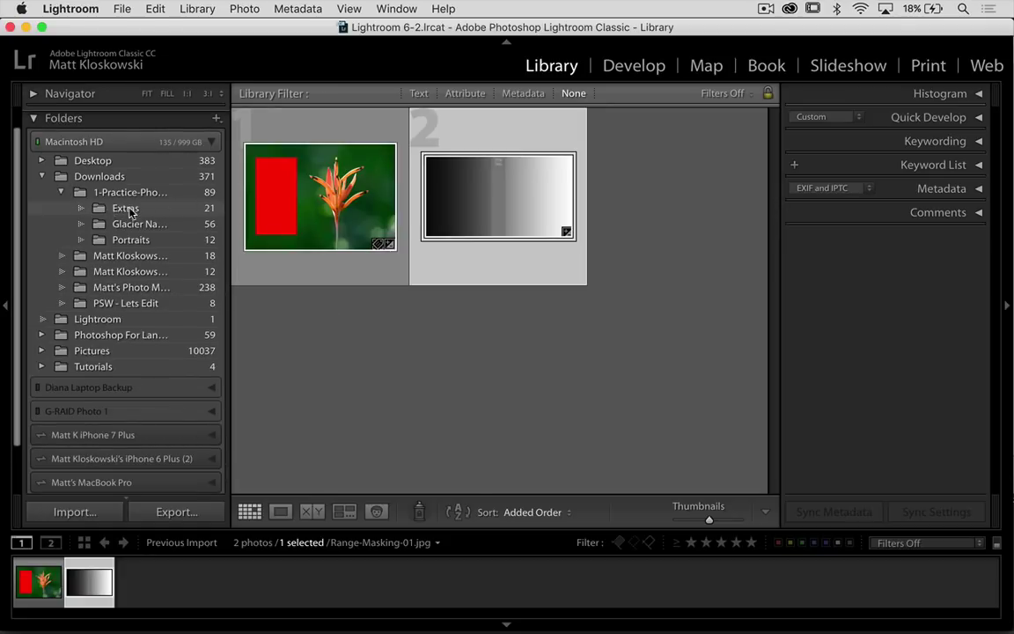
click(389, 387)
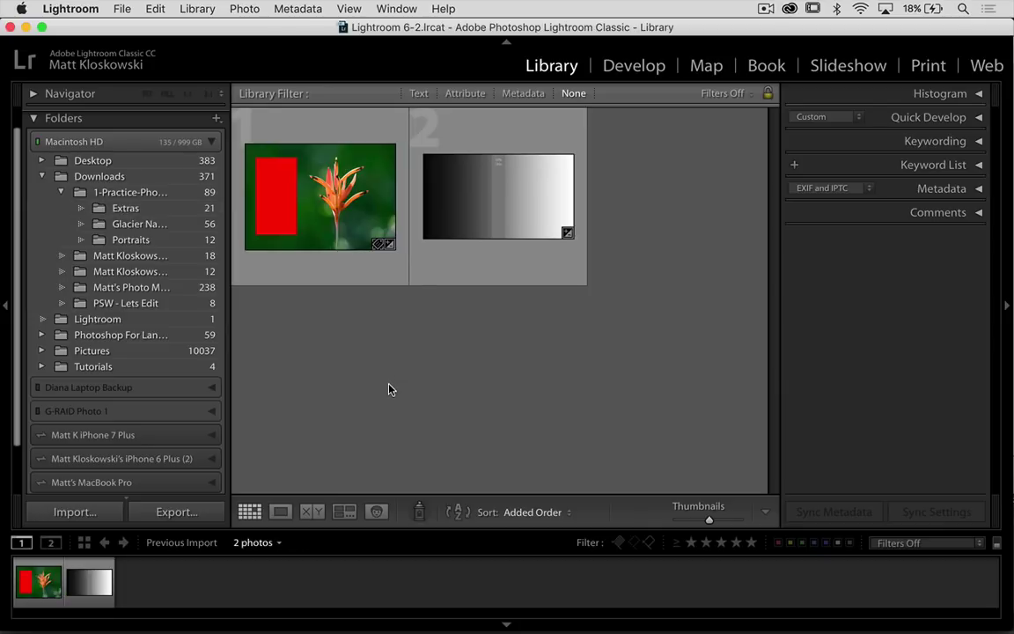
double_click(541, 196)
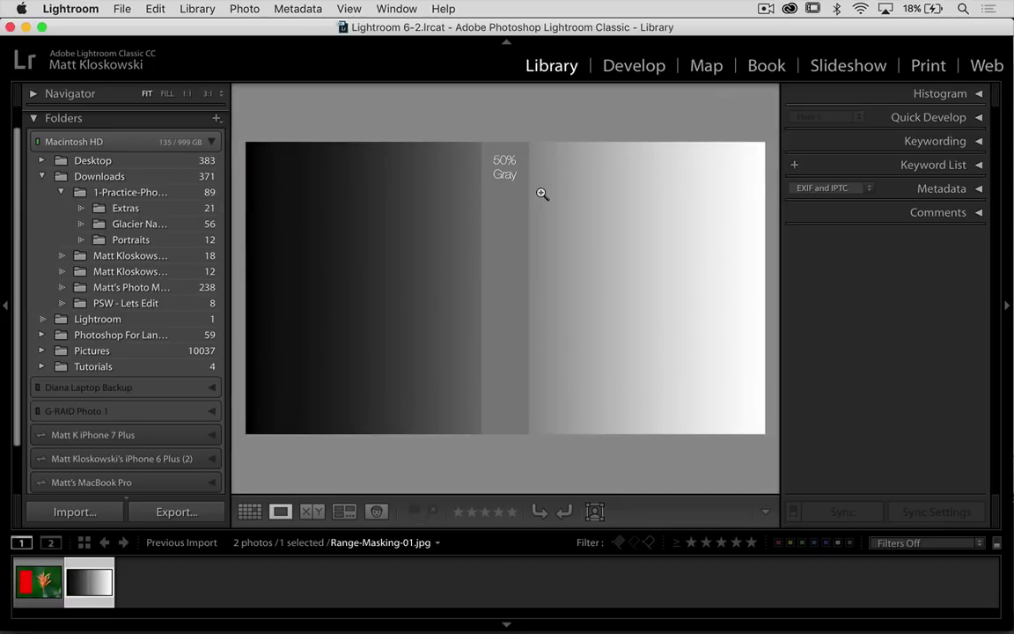
click(632, 65)
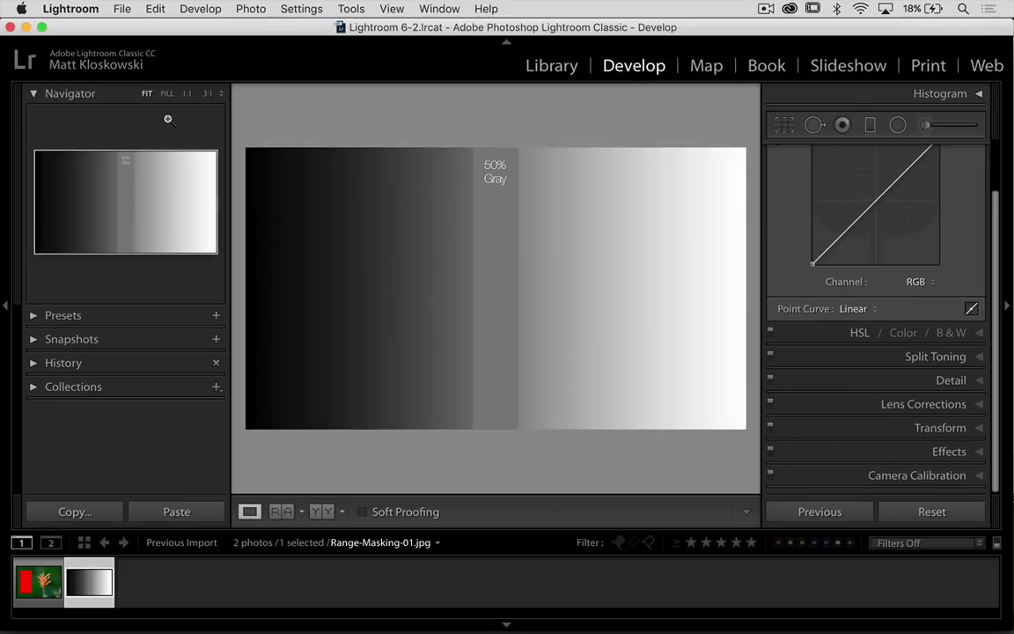
click(32, 93)
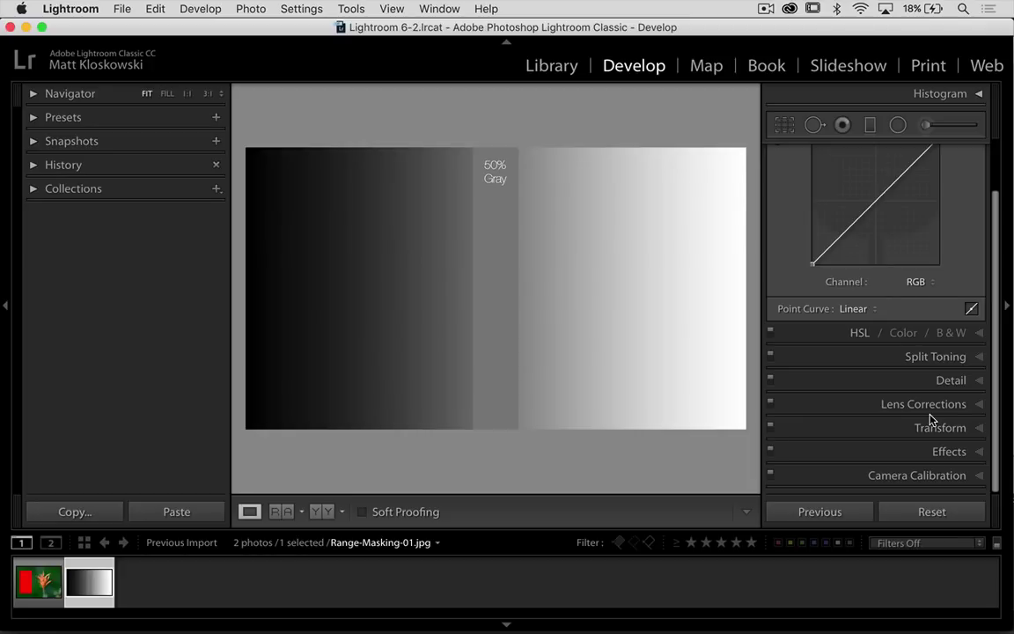
scroll(912, 207, up, 3)
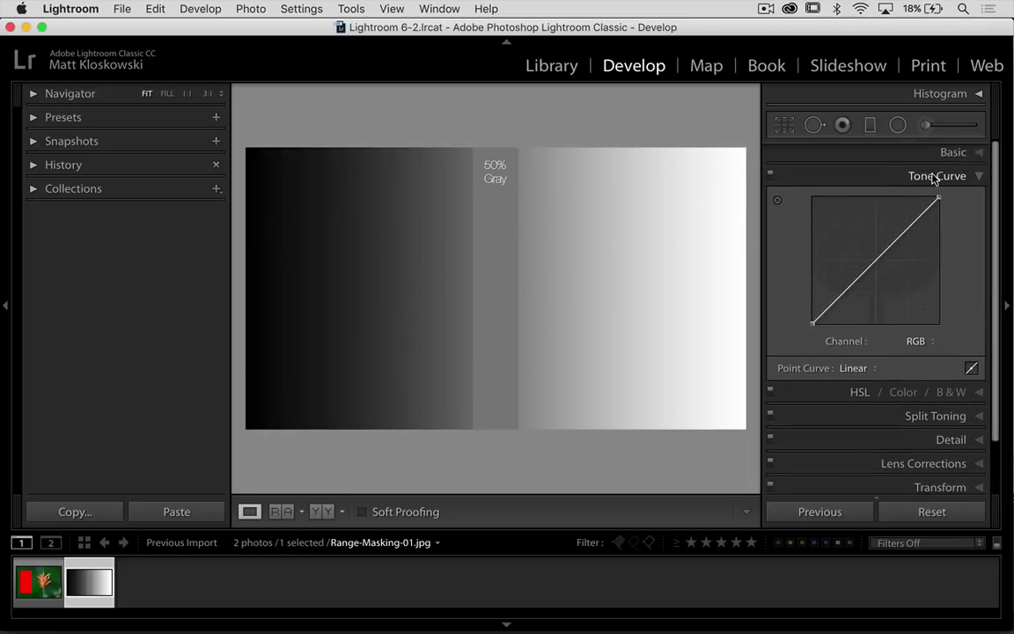
Start a new graduated filter with Exposure set to about -3.04
click(878, 173)
click(870, 126)
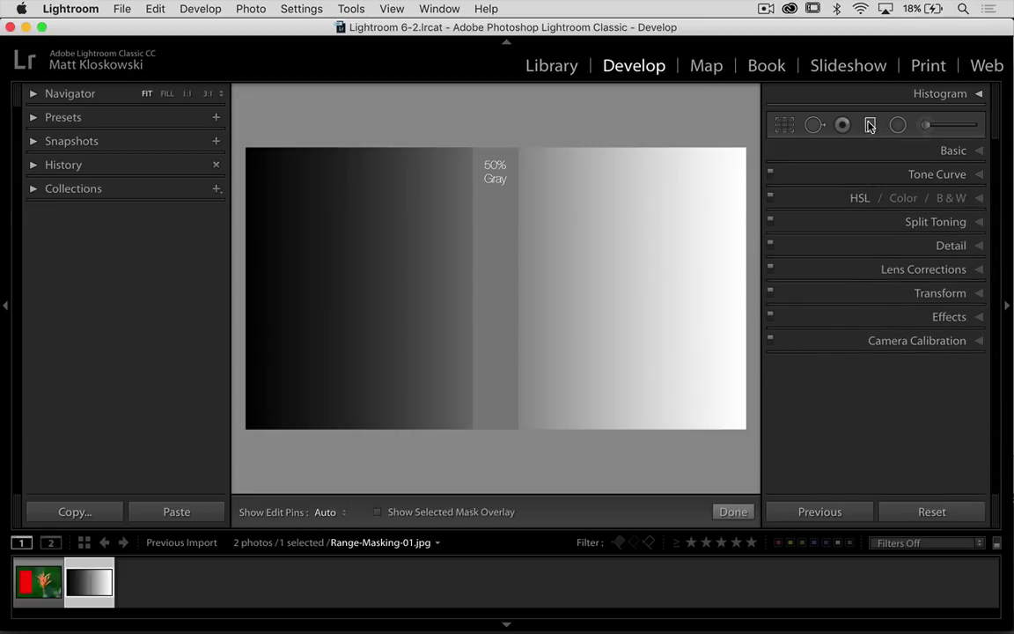
scroll(861, 272, down, 4)
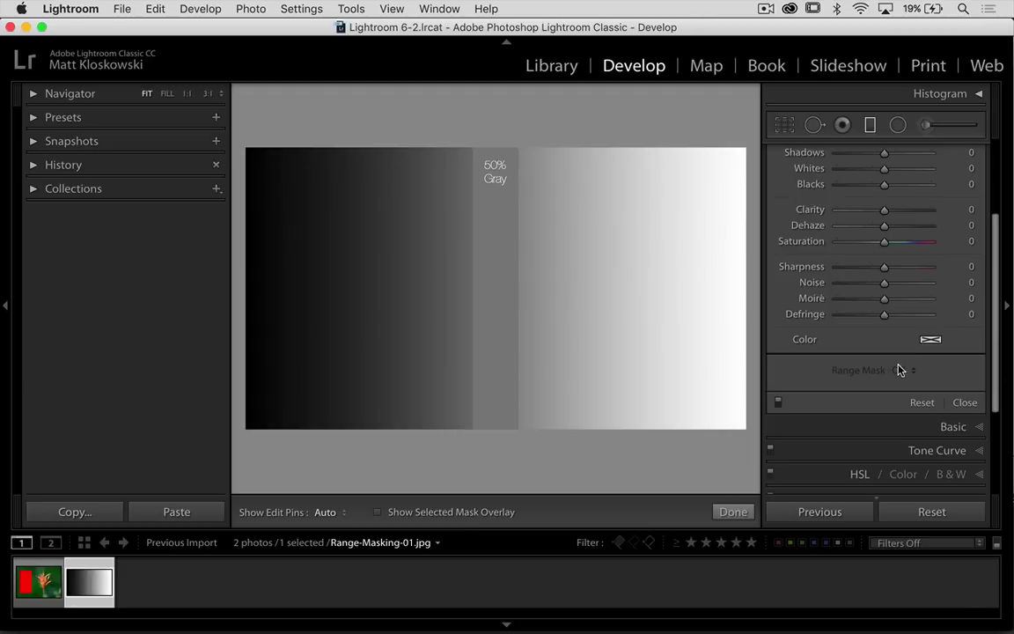
scroll(900, 370, up, 5)
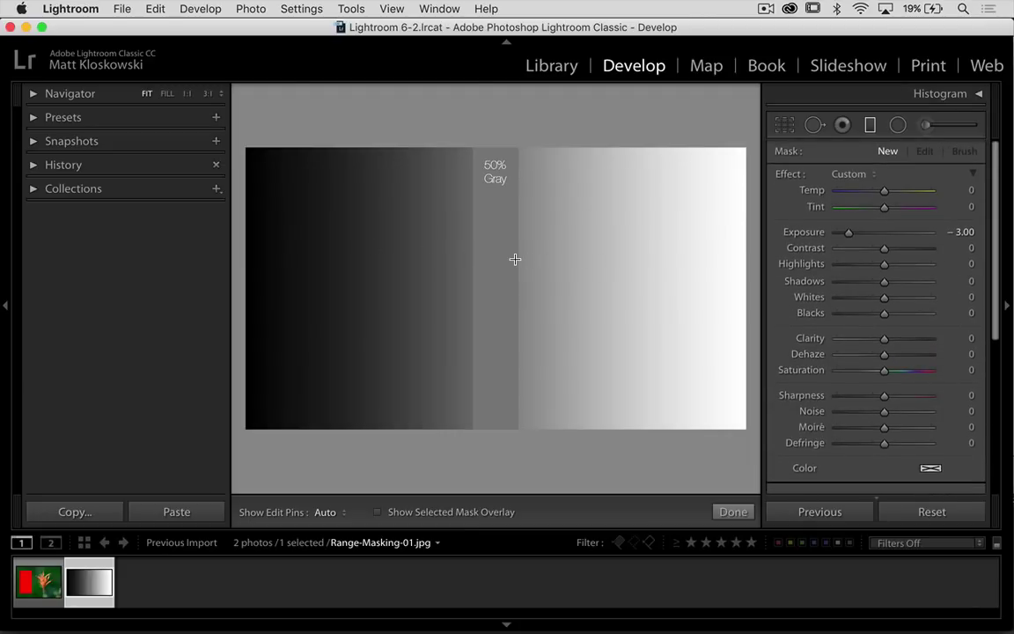
click(848, 232)
Drag the filter down across the image's upper part and nudge it slightly lower
drag(503, 249, 503, 346)
mouse_move(502, 296)
mouse_down()
mouse_move(503, 319)
mouse_move(500, 304)
mouse_up()
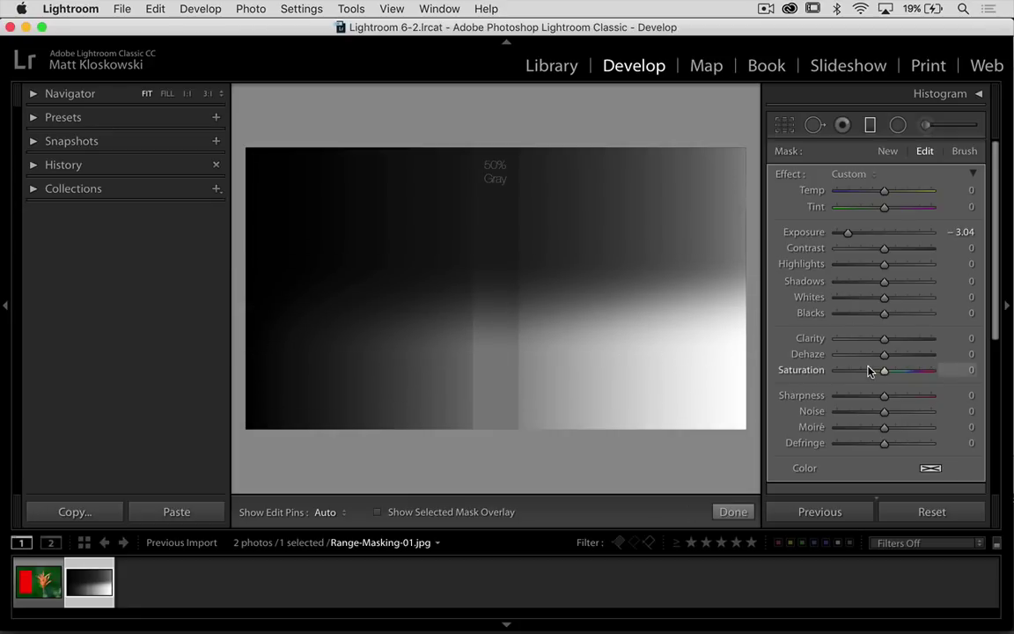
scroll(867, 370, down, 3)
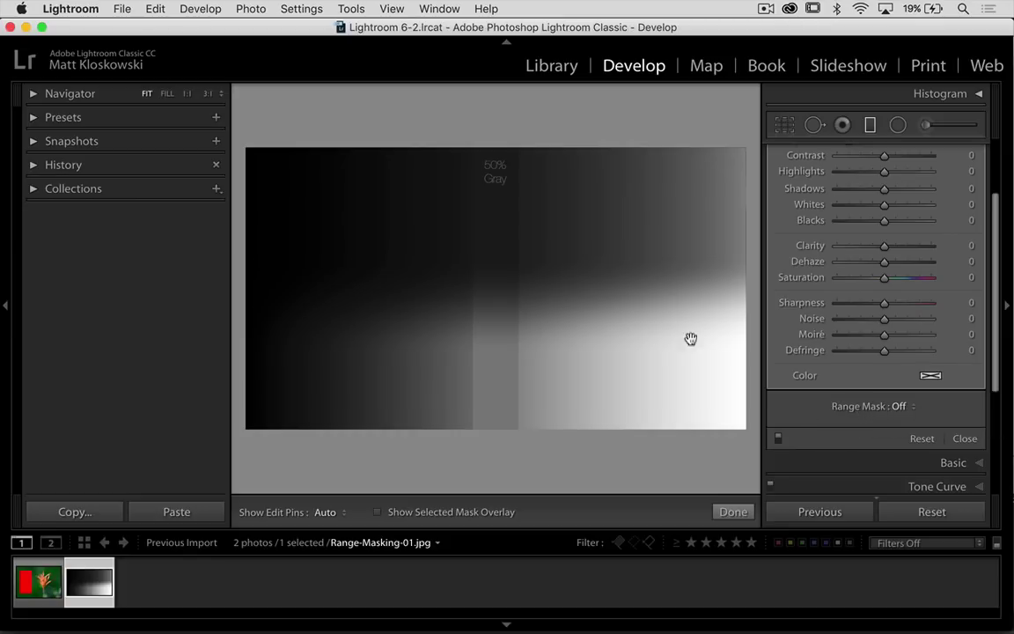
Reveal the graduated filter's guide lines and bring up the Range Mask popup
drag(501, 354, 501, 258)
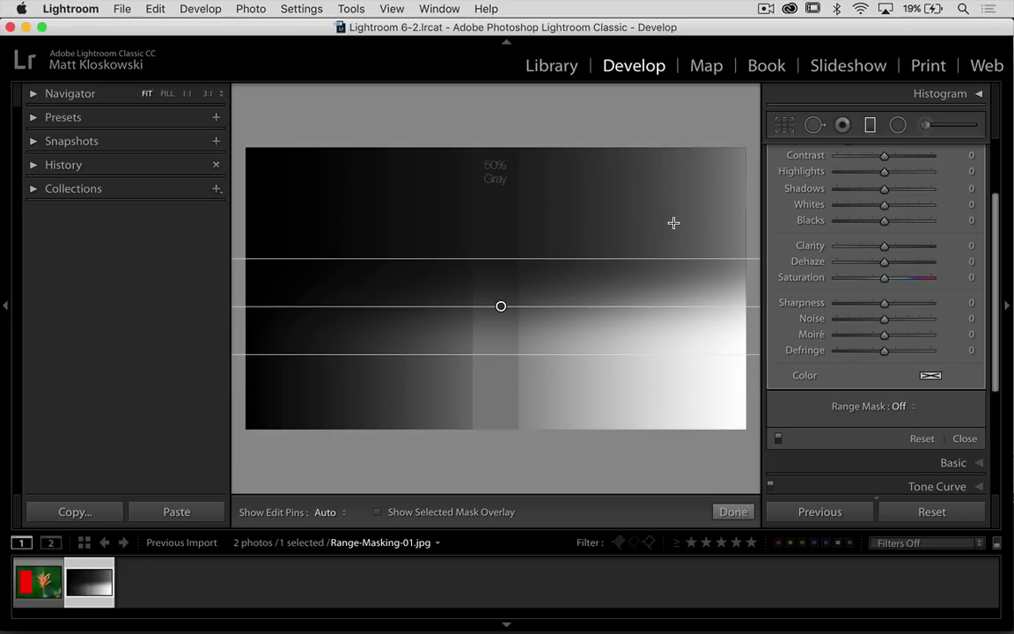
click(926, 126)
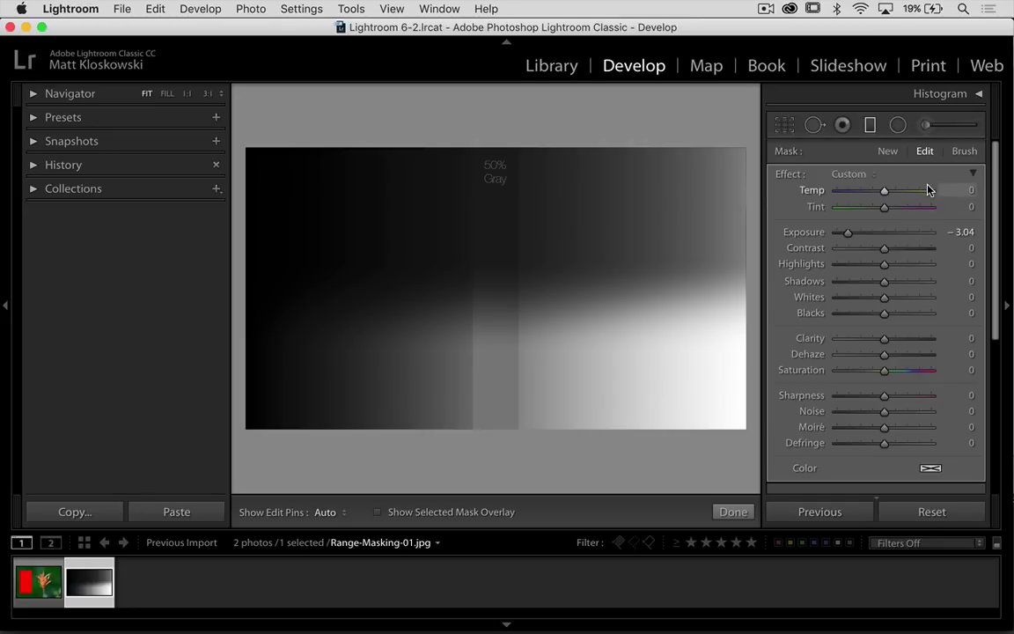
scroll(883, 290, down, 5)
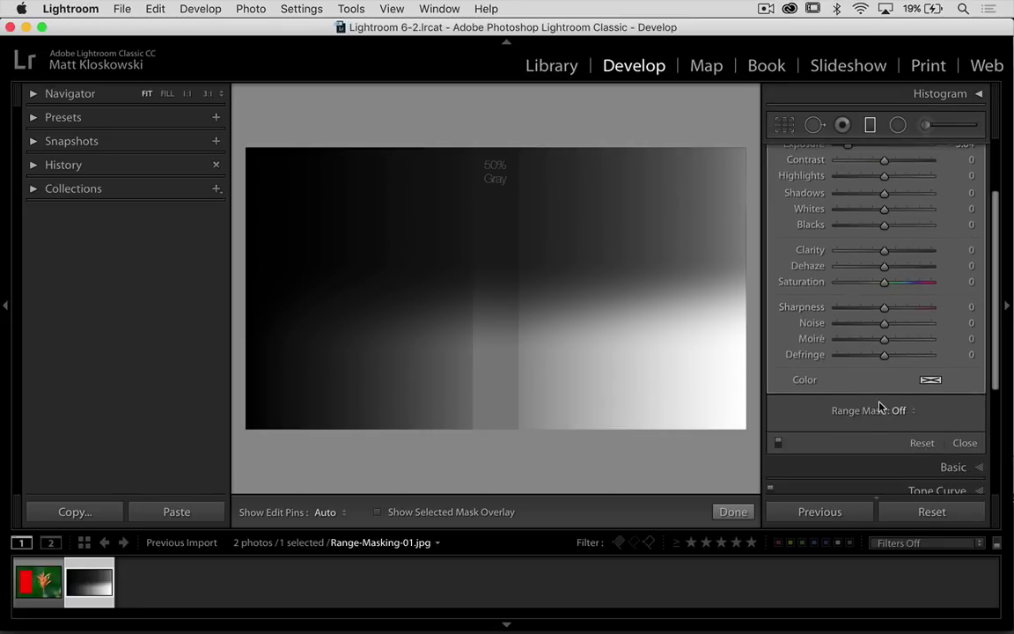
click(902, 413)
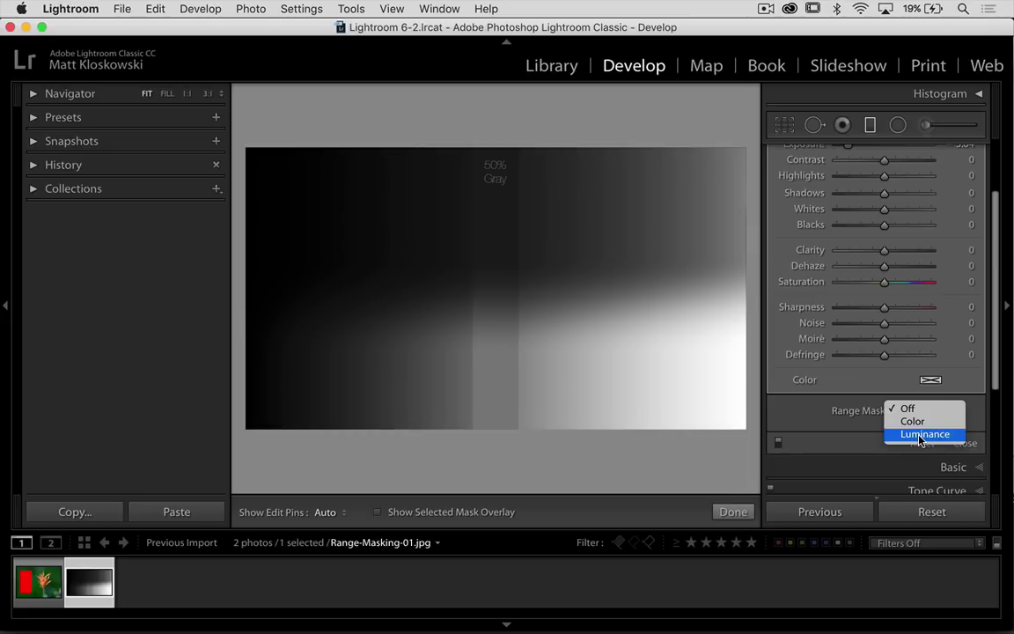
Choose a Luminance range mask with Range 50 to 94 and Smoothness 0
click(920, 434)
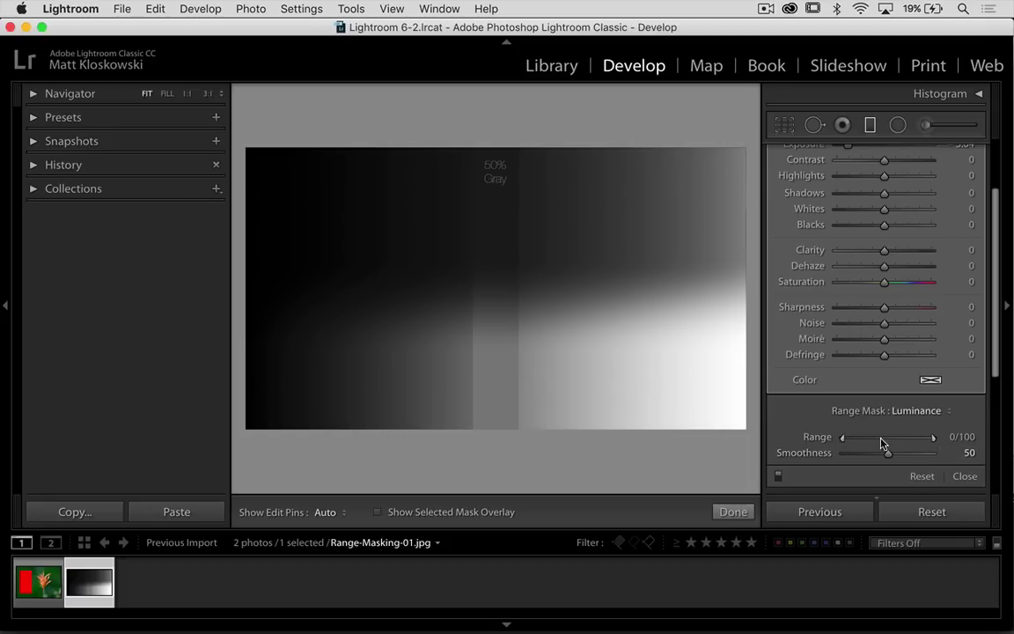
mouse_move(478, 419)
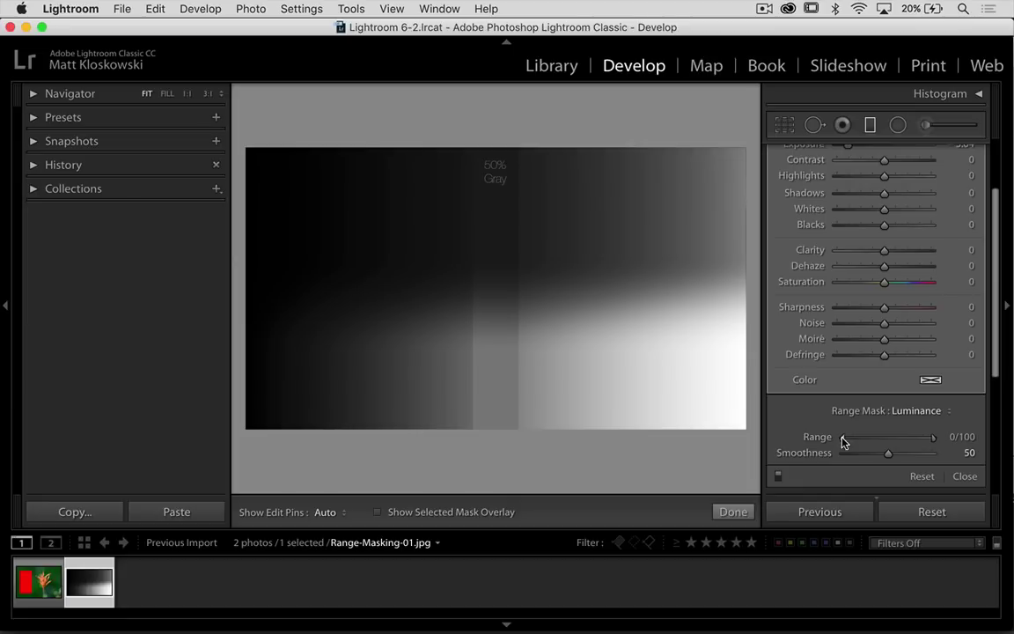
drag(843, 440, 808, 455)
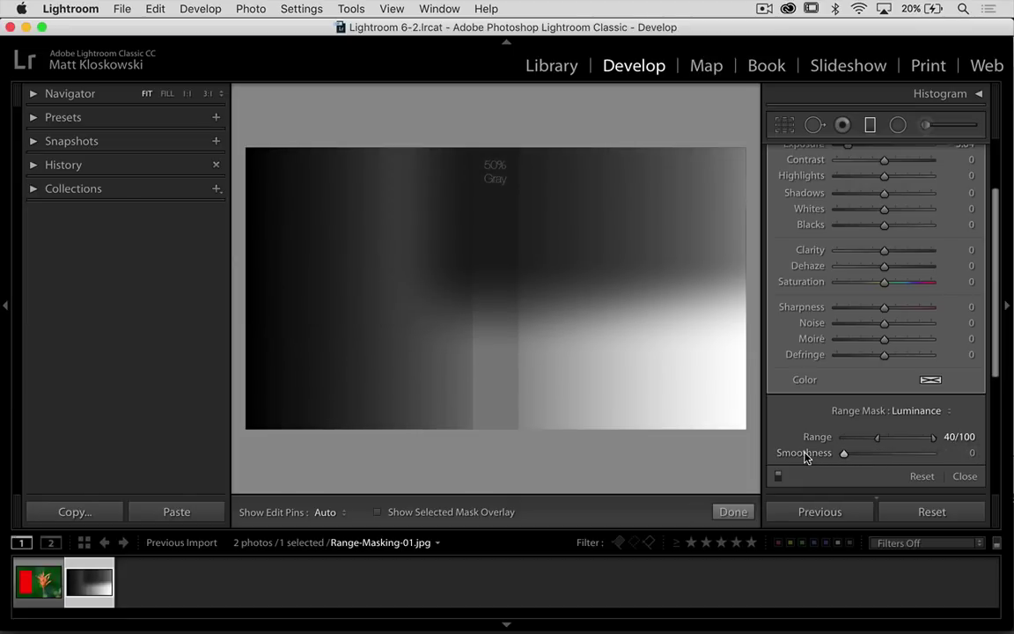
mouse_move(878, 440)
mouse_down()
mouse_move(856, 441)
mouse_move(899, 442)
mouse_move(887, 441)
mouse_up()
mouse_move(535, 235)
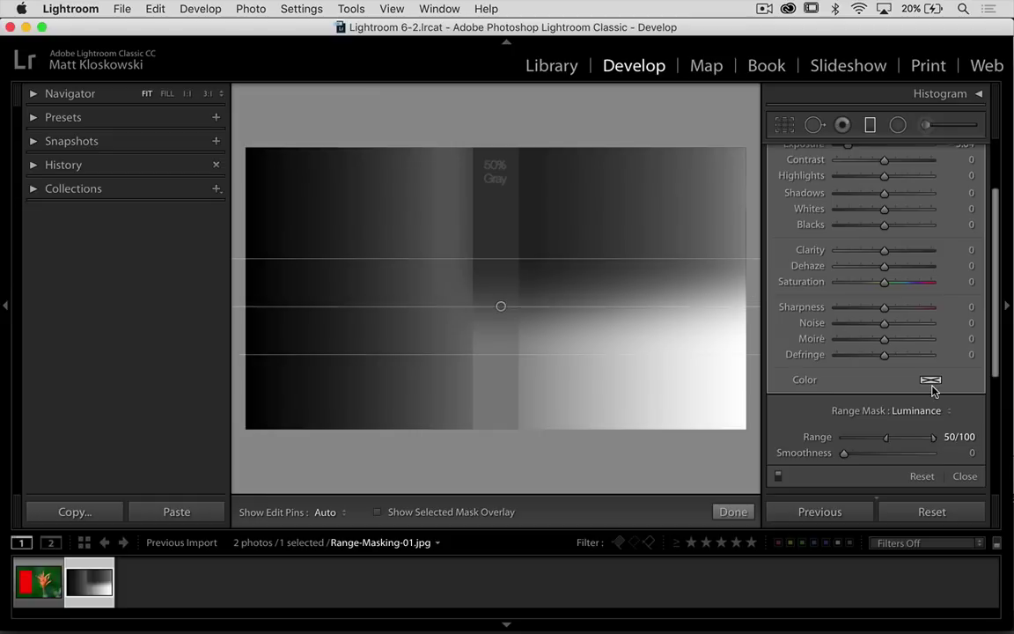
Narrow the luminance Range to 43–83 and raise Smoothness to 43
drag(934, 443, 916, 443)
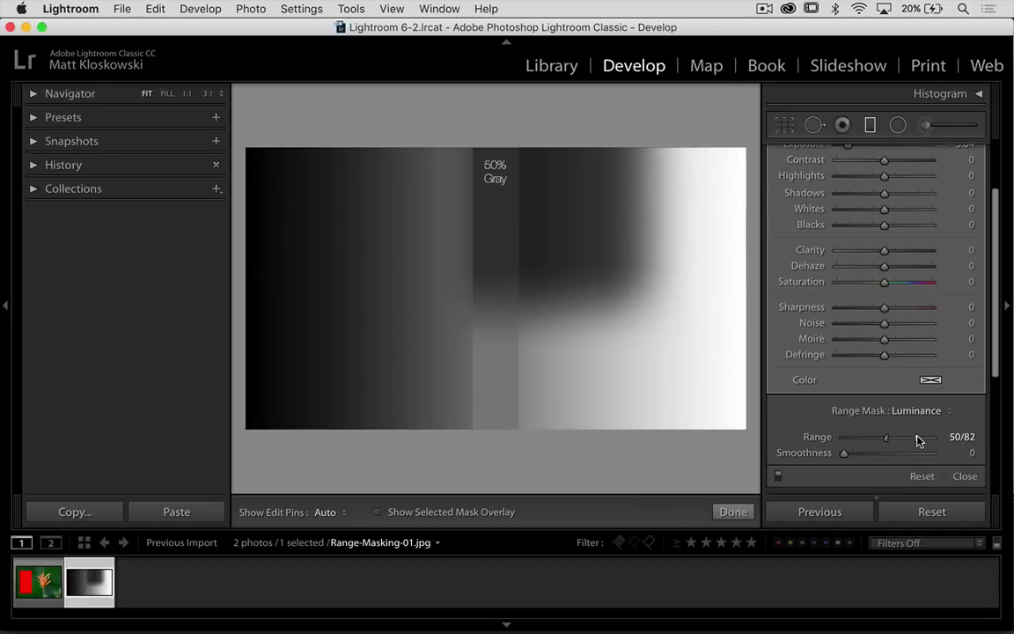
drag(918, 440, 880, 441)
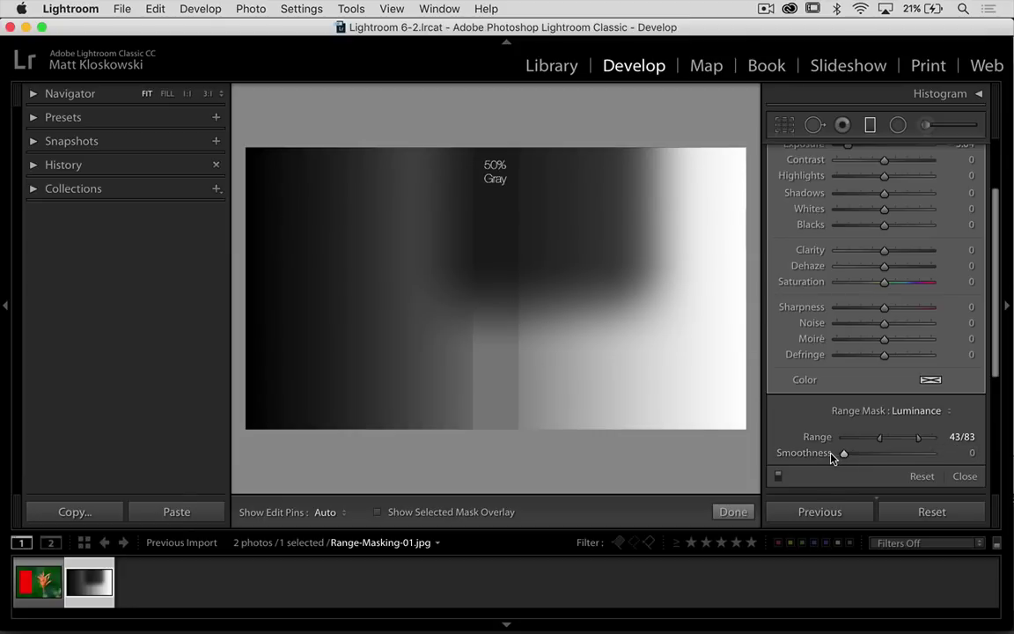
drag(842, 454, 880, 456)
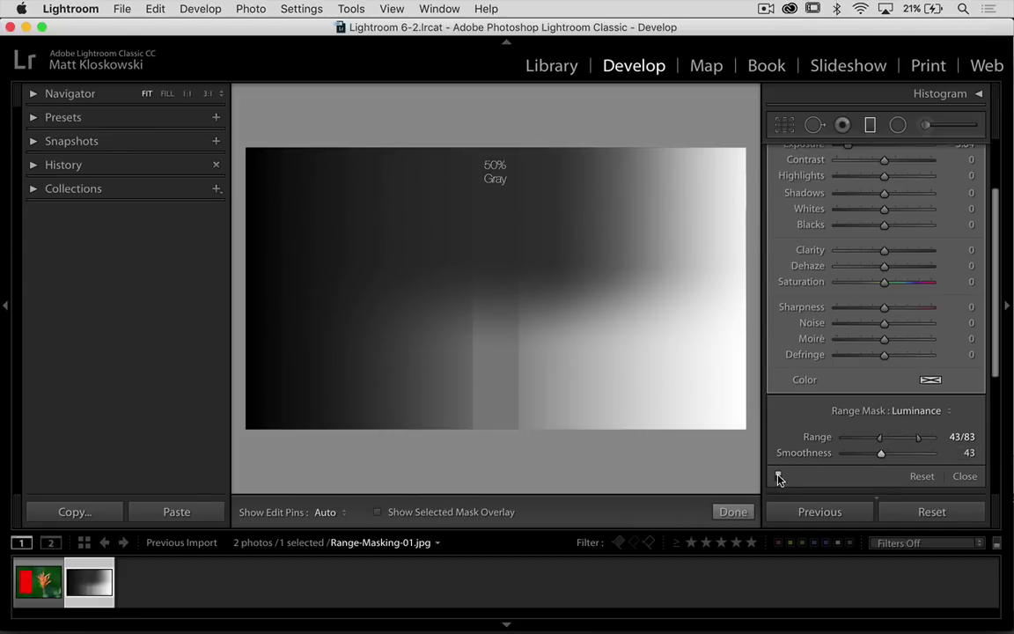
Toggle the graduated filter effect off and on to compare the result
click(779, 476)
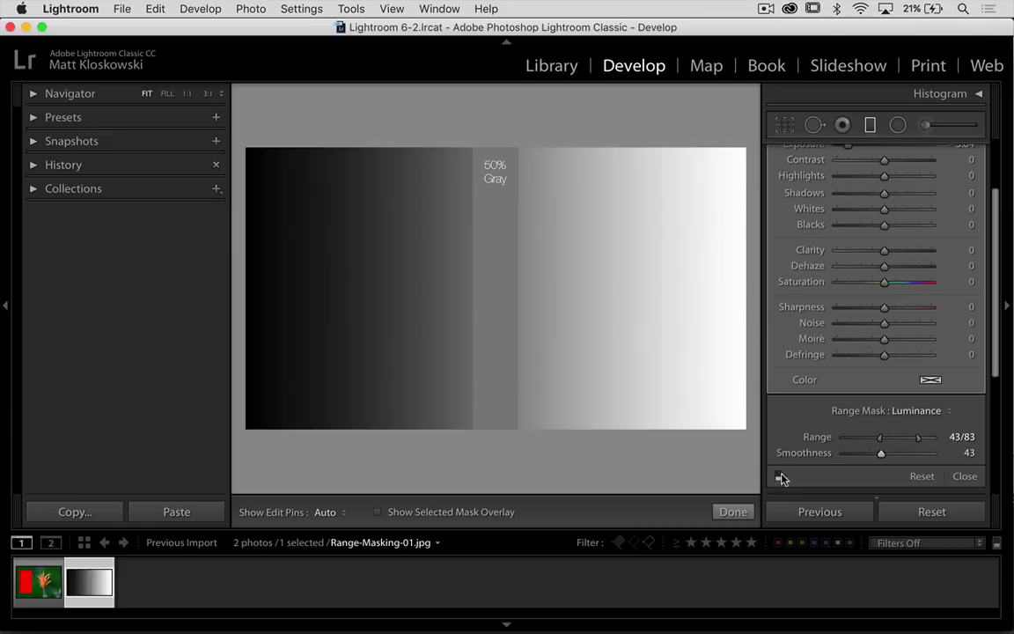
click(778, 476)
click(778, 476)
click(778, 476)
Set Smoothness to 9, reset the range mask to Off, and open Range-Masking-02.jpg
drag(881, 453, 853, 455)
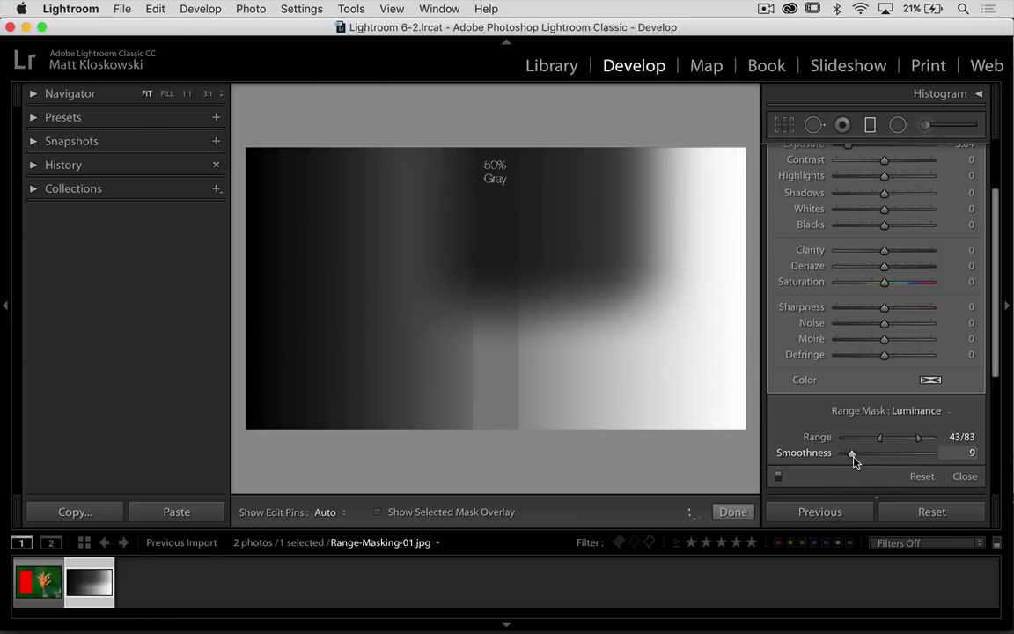
click(922, 475)
click(30, 583)
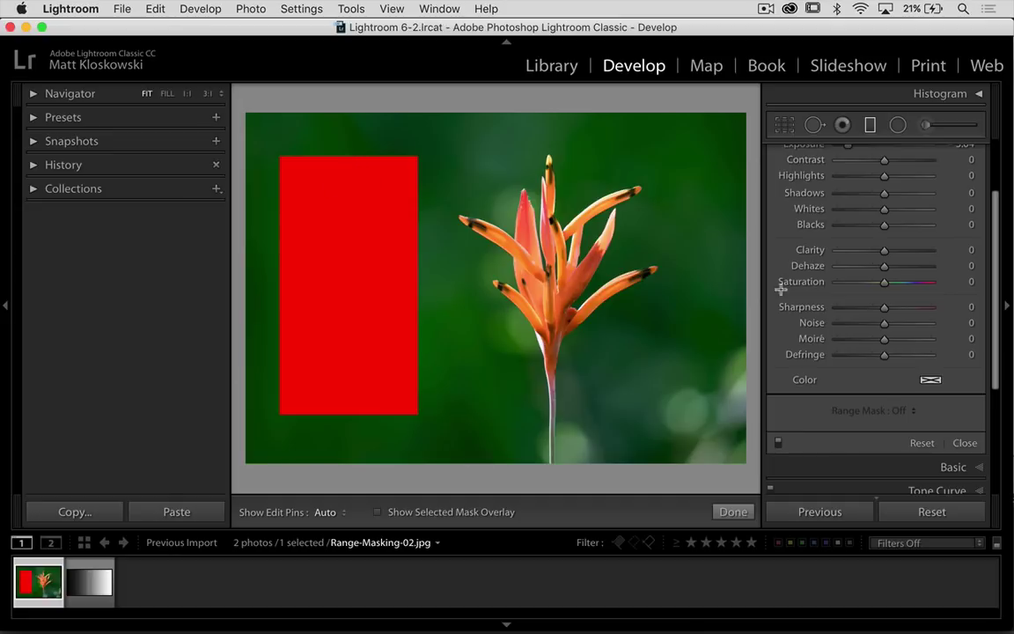
Drag a −3.04 exposure graduated filter down from the top of the flower photo
scroll(889, 293, up, 2)
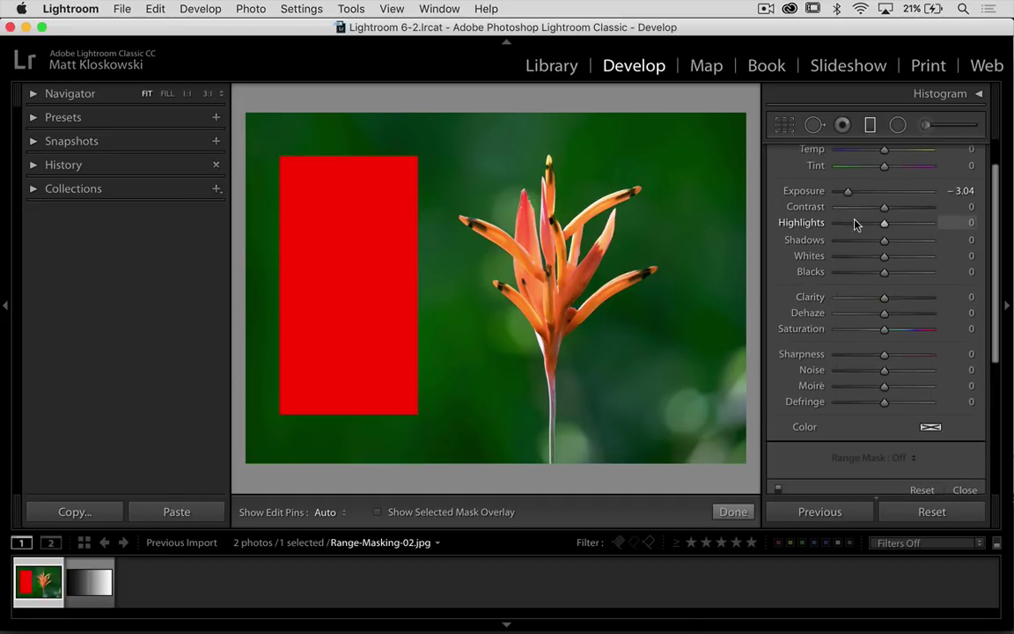
drag(508, 269, 504, 359)
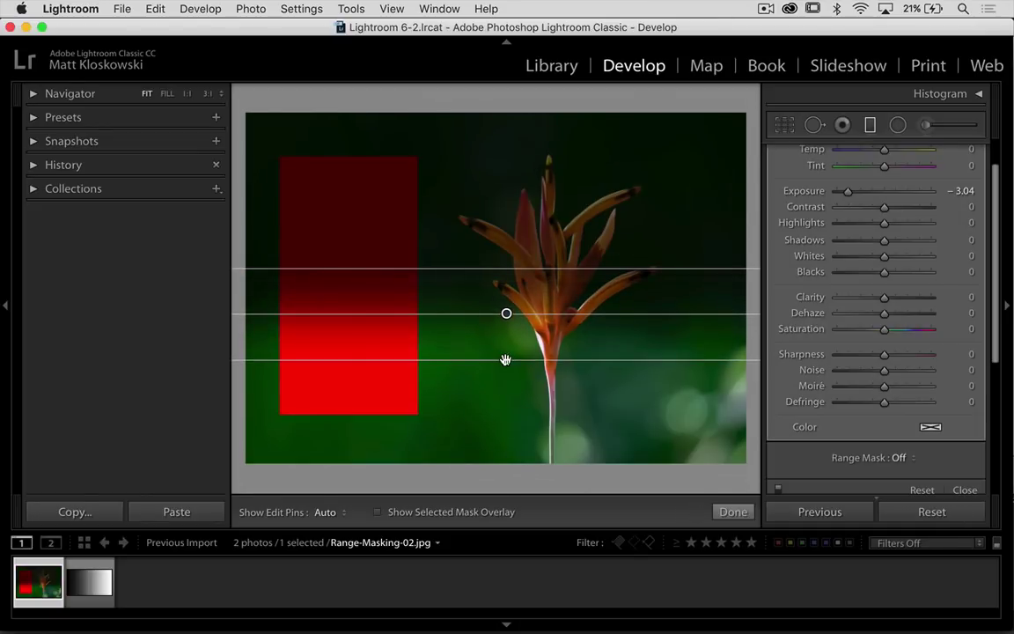
Set the flower photo filter's Range Mask to Color
click(901, 457)
click(911, 469)
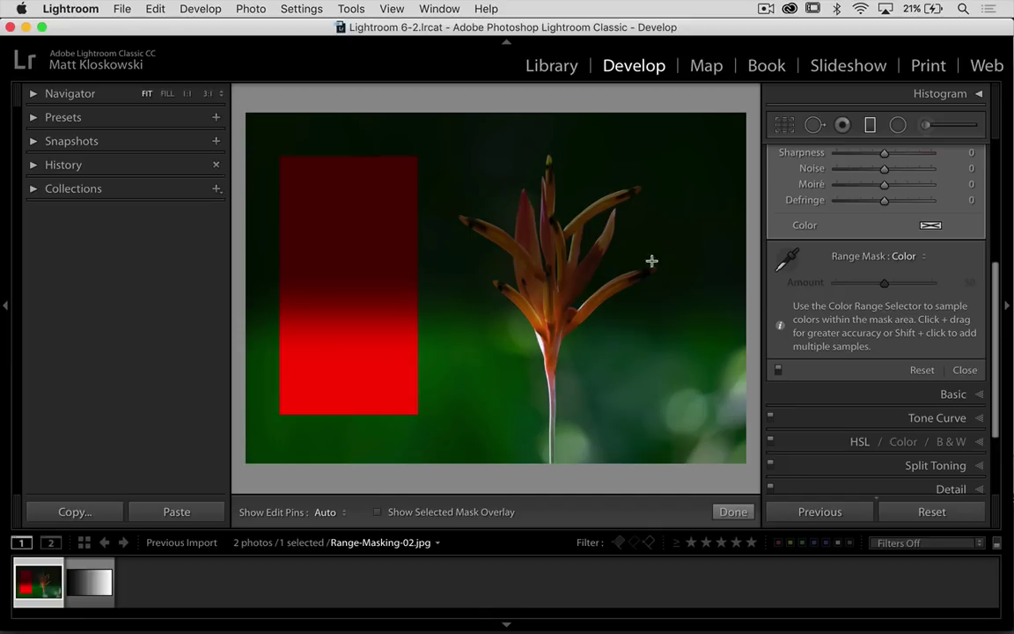
mouse_move(351, 175)
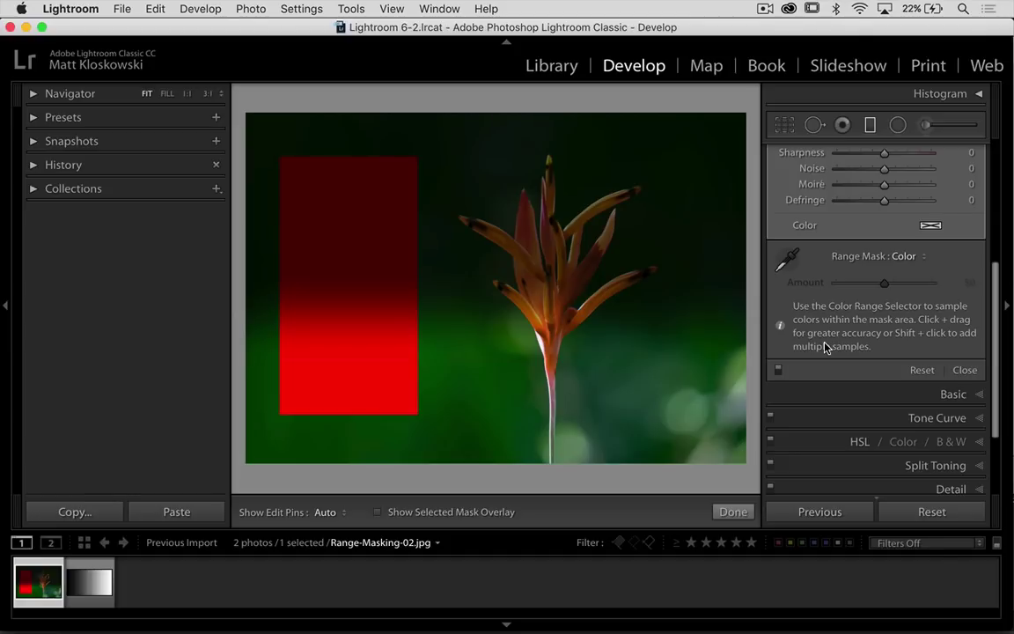
mouse_move(373, 190)
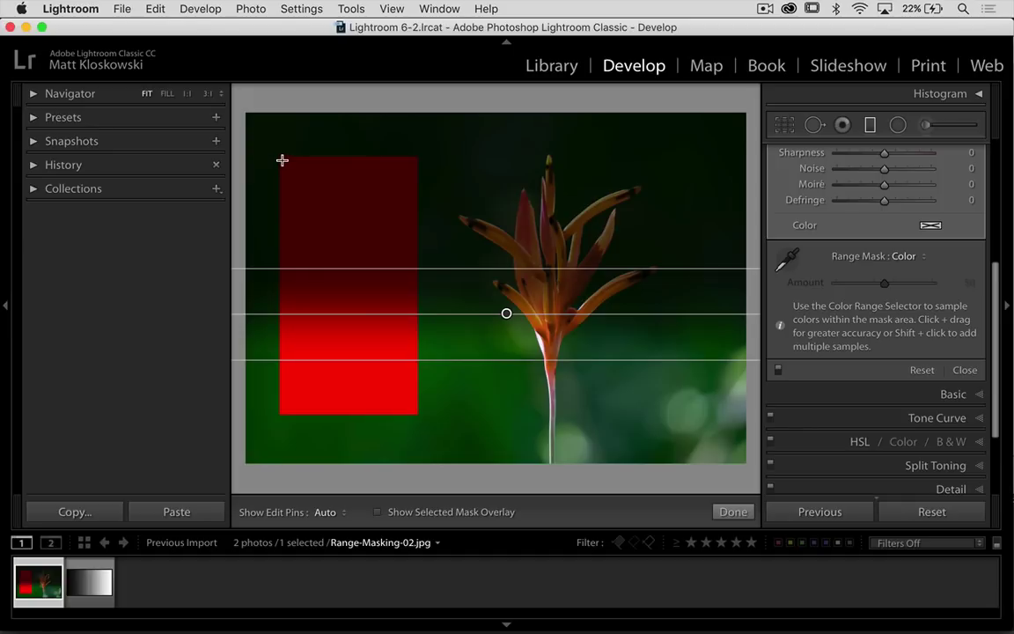
Undo an accidental diagonal graduated filter and reselect the original filter pin
drag(281, 160, 376, 231)
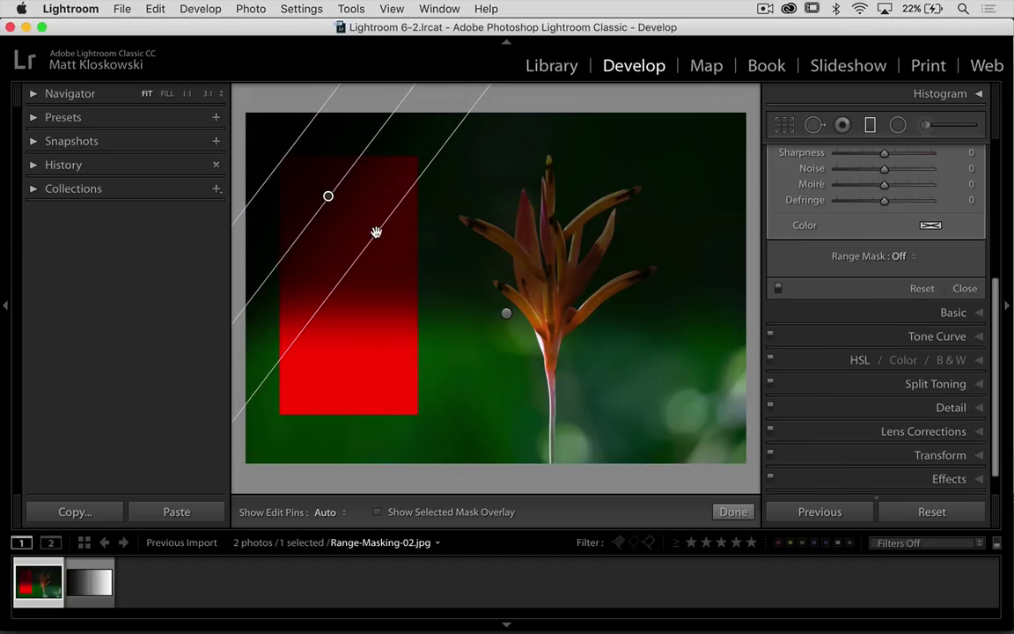
key(super+z)
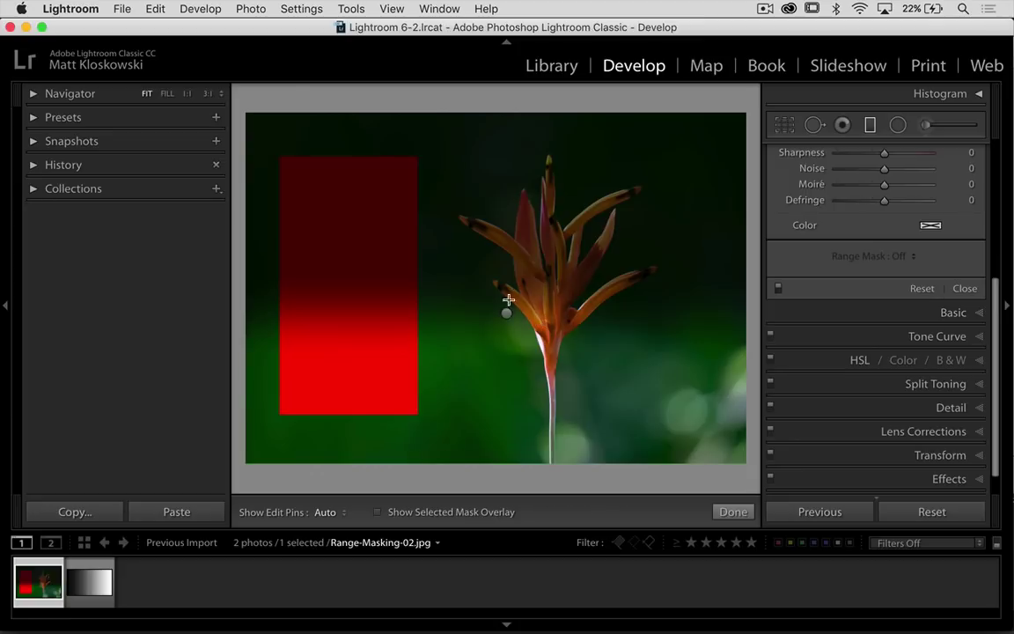
click(506, 312)
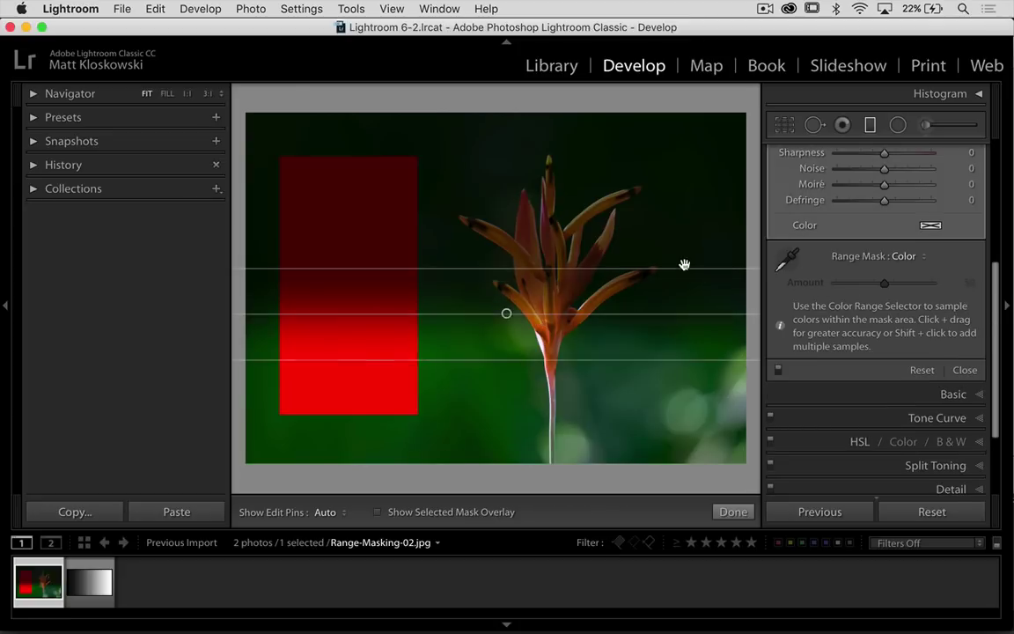
Sample the red rectangle twice and the green background with the Color Range Selector
click(790, 262)
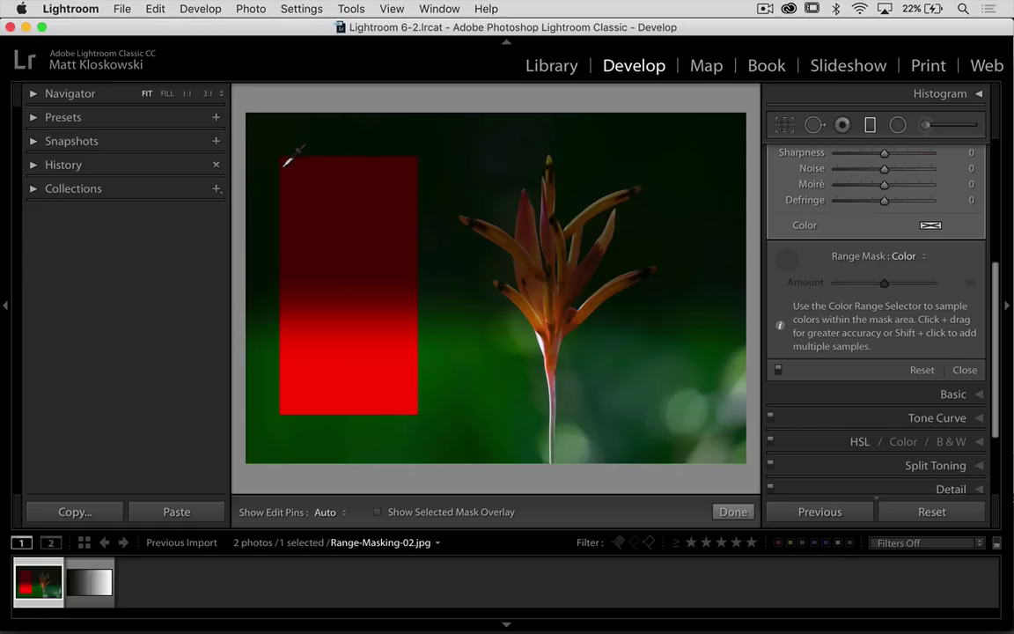
drag(284, 161, 415, 268)
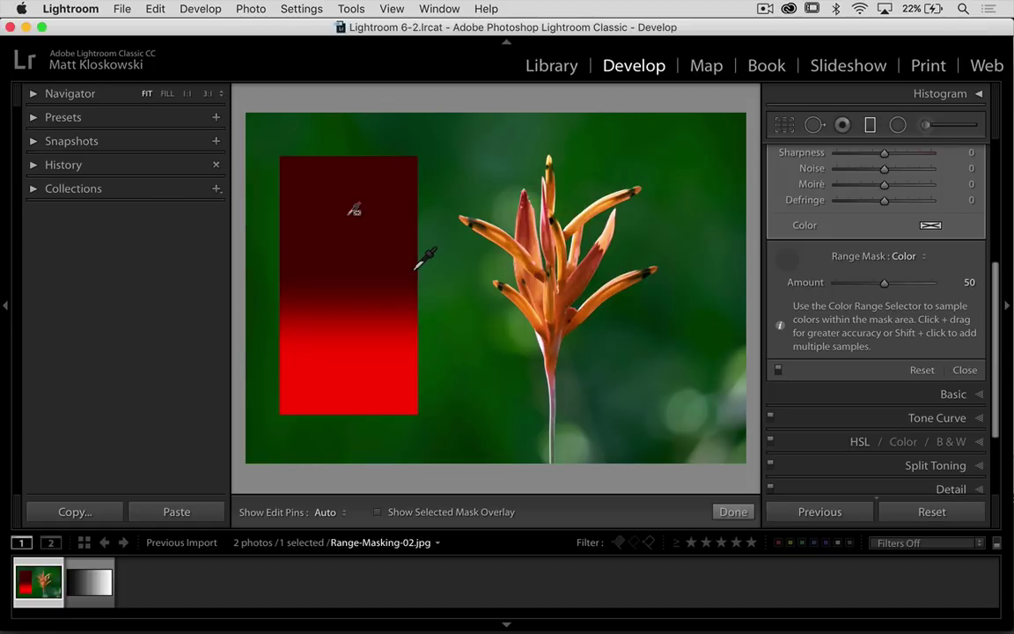
key(super+z)
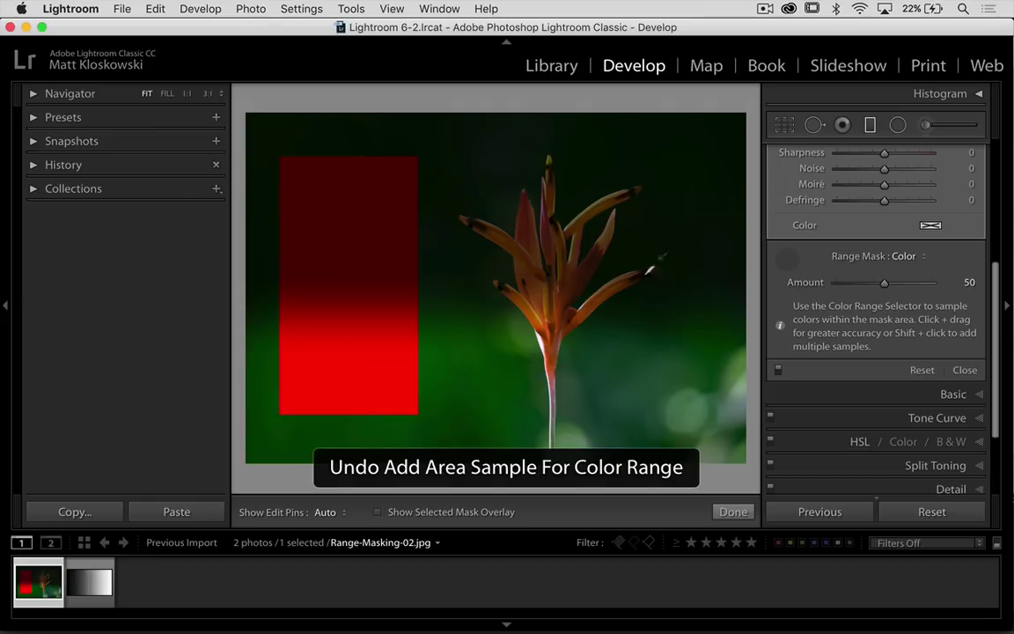
click(315, 193)
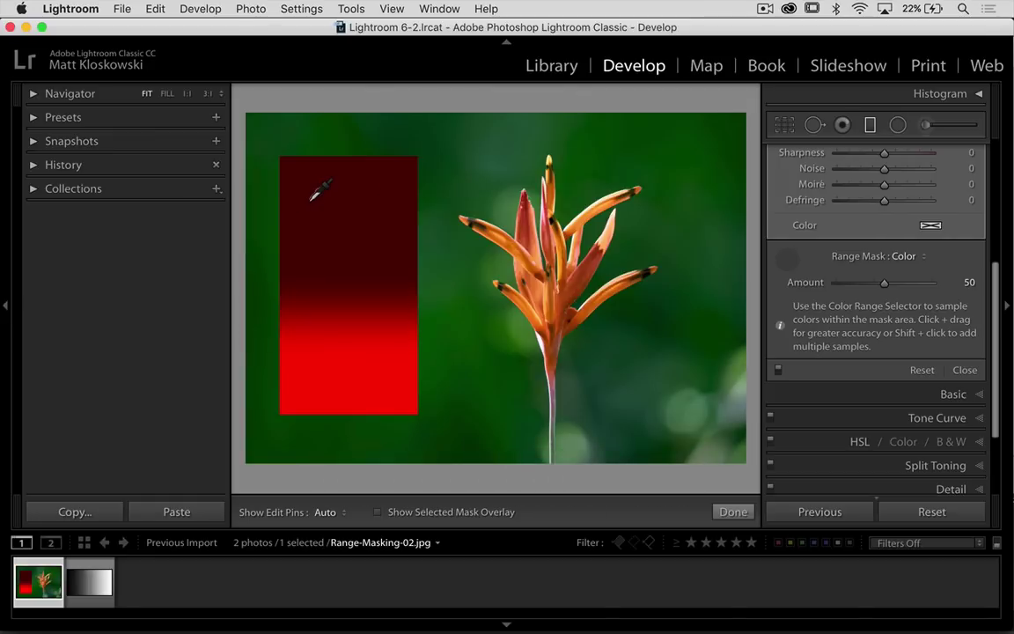
key(shift)
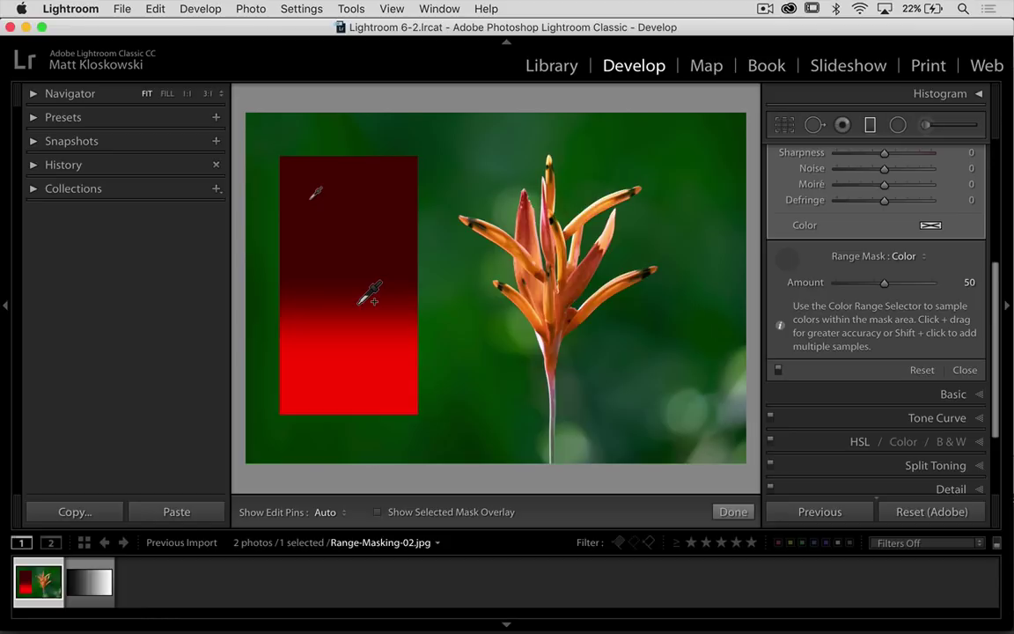
shift+click(362, 299)
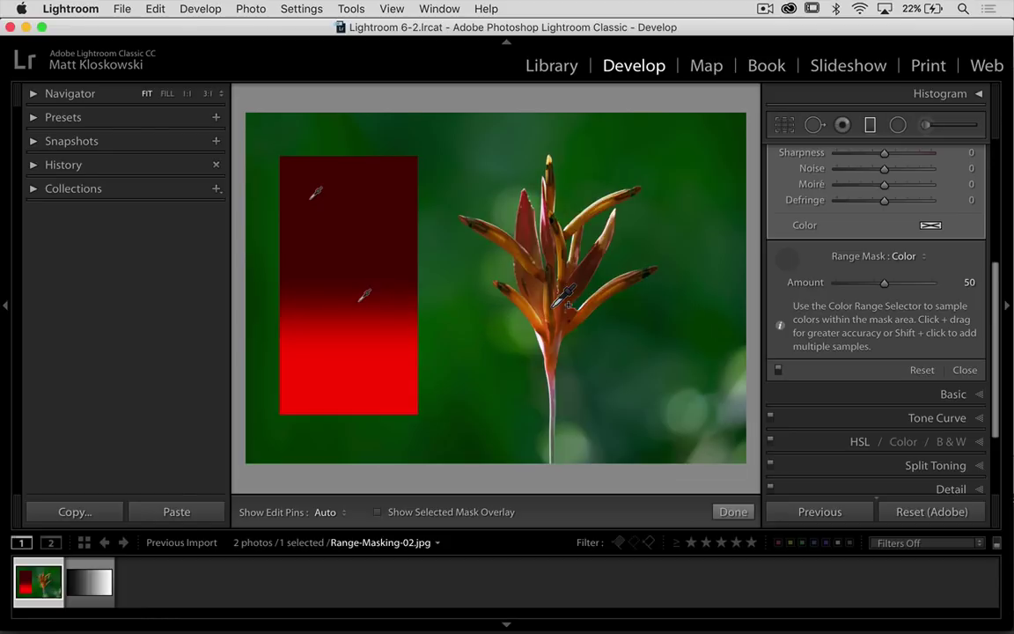
shift+click(489, 162)
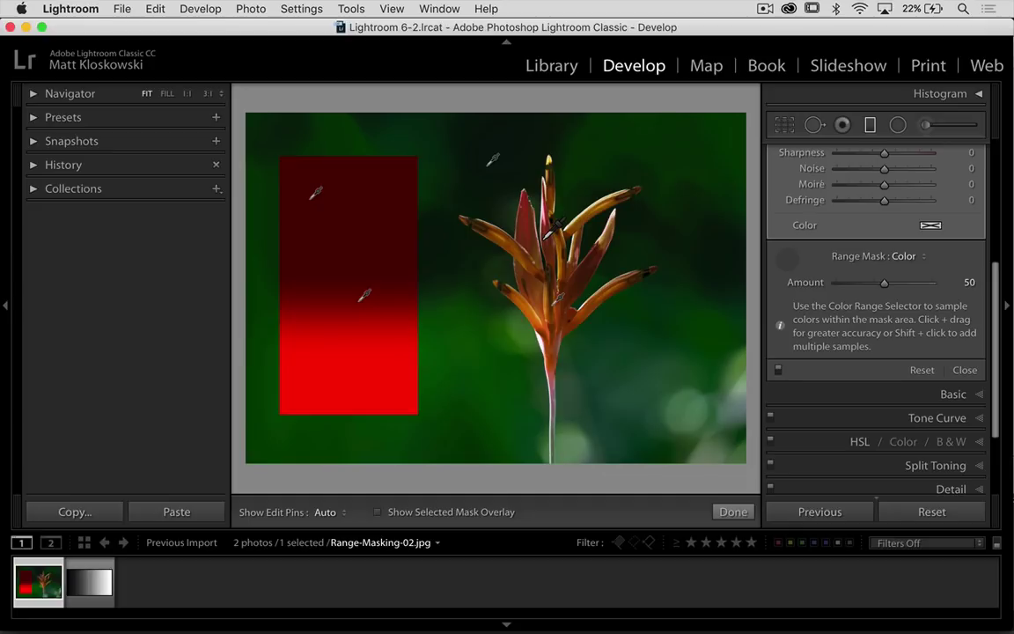
Toggle the filter effect off and on to compare before and after
click(779, 372)
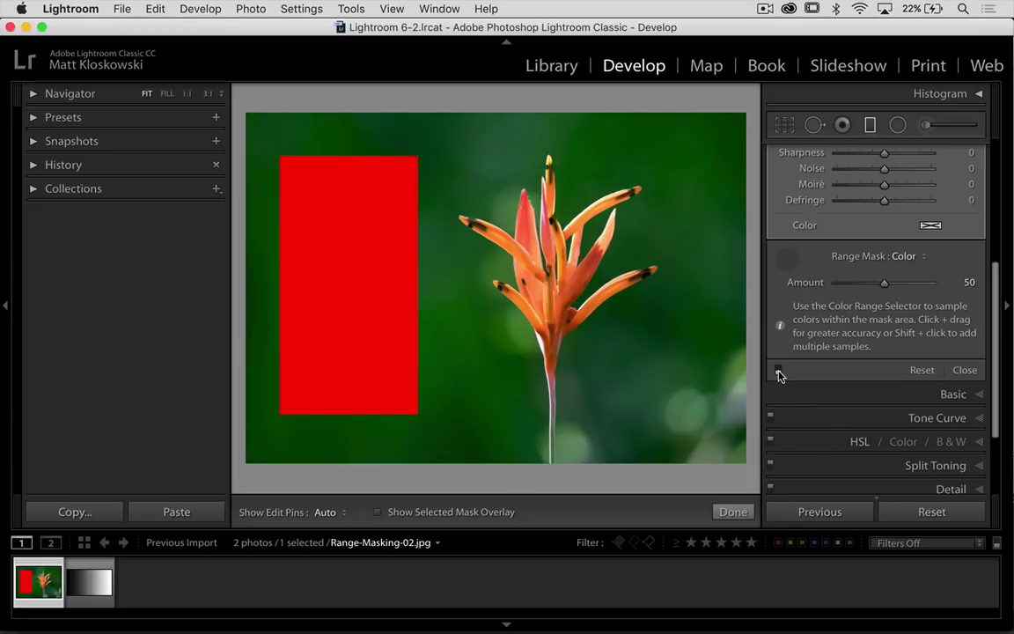
click(780, 371)
click(780, 372)
click(779, 372)
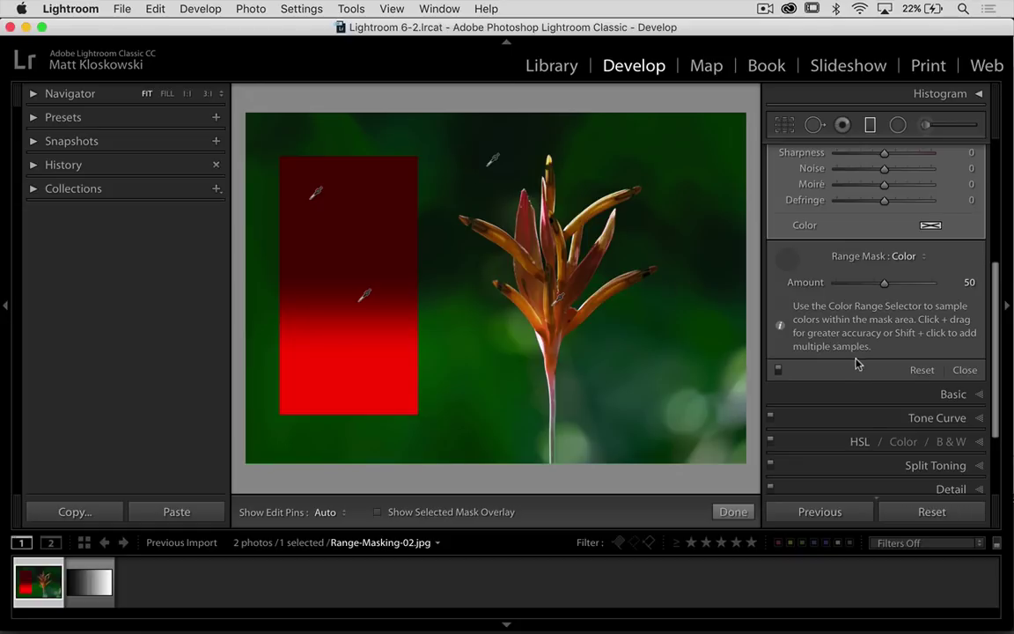
Reset the filter, drag a new one down, and Color-mask it with a red-rectangle sample box
click(921, 370)
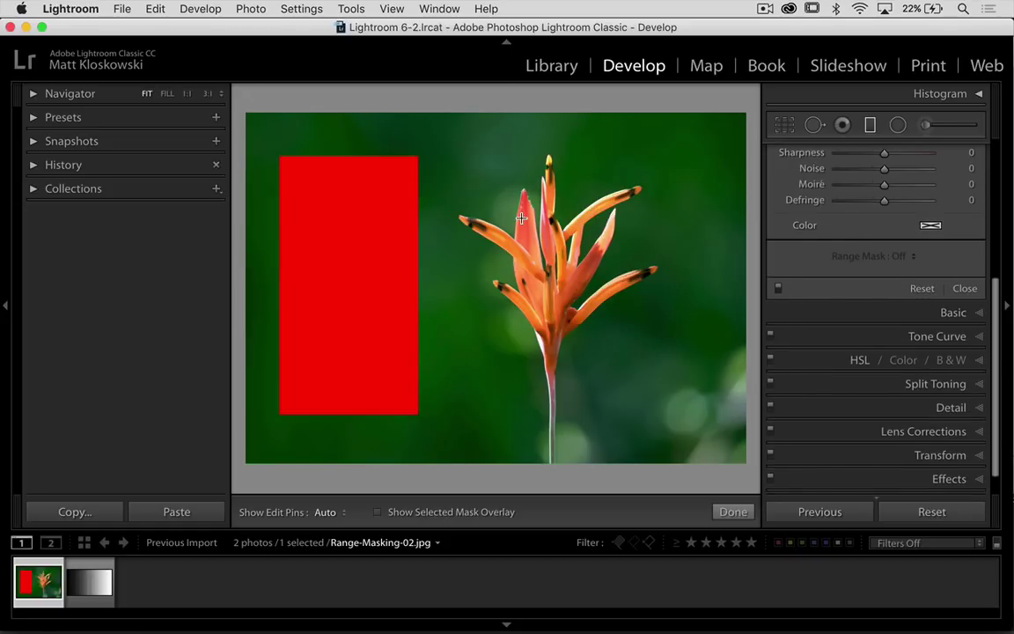
mouse_move(480, 276)
mouse_down()
mouse_move(480, 360)
mouse_move(478, 298)
mouse_up()
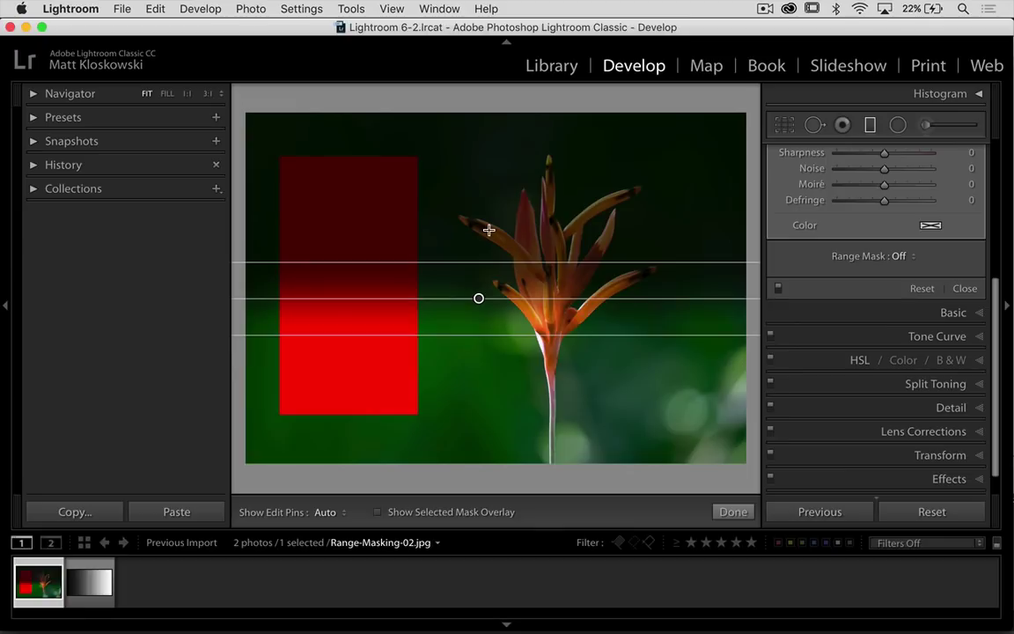
click(904, 256)
click(910, 267)
click(788, 258)
drag(283, 163, 416, 260)
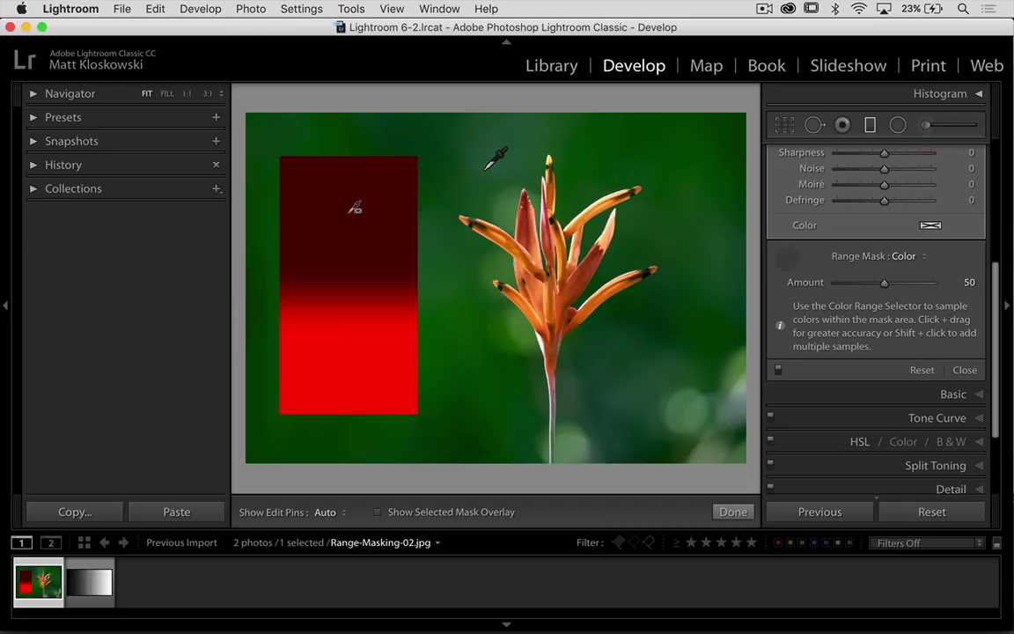
Toggle the graduated filter effect off and on repeatedly to compare, leaving it on
click(779, 372)
click(779, 373)
click(779, 372)
click(779, 371)
click(779, 372)
click(779, 371)
click(779, 372)
click(779, 371)
click(779, 371)
click(779, 372)
click(779, 371)
click(779, 371)
click(779, 371)
click(779, 371)
click(779, 372)
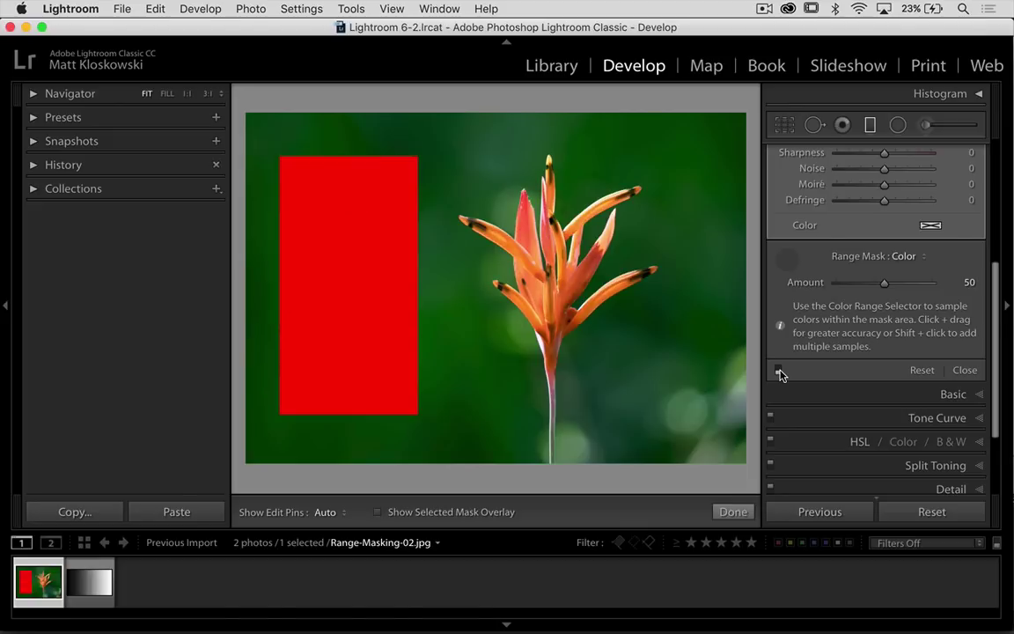
click(780, 371)
click(779, 372)
click(779, 372)
click(779, 372)
click(779, 372)
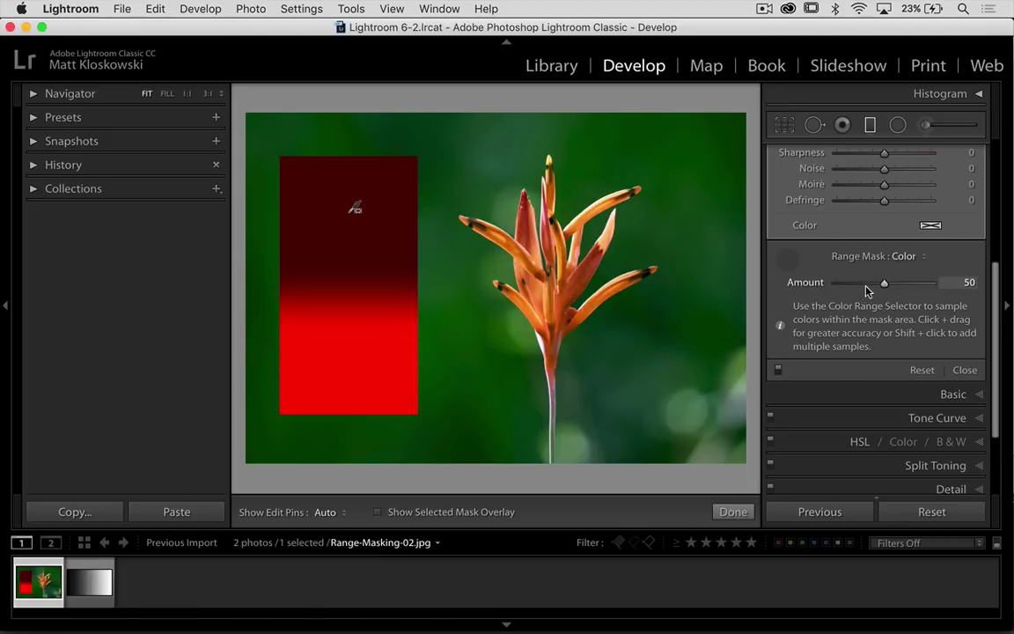
Drop the Range Mask Amount to 0, compare the effect again, then raise Amount to 48
drag(884, 289, 781, 291)
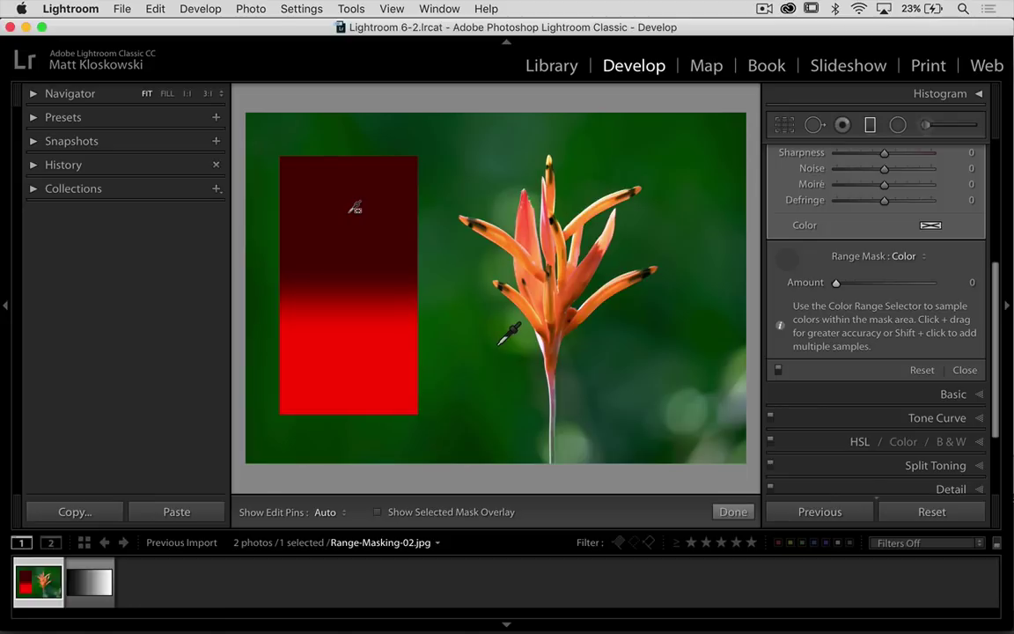
click(778, 371)
click(778, 371)
click(779, 371)
click(779, 370)
click(778, 370)
click(778, 371)
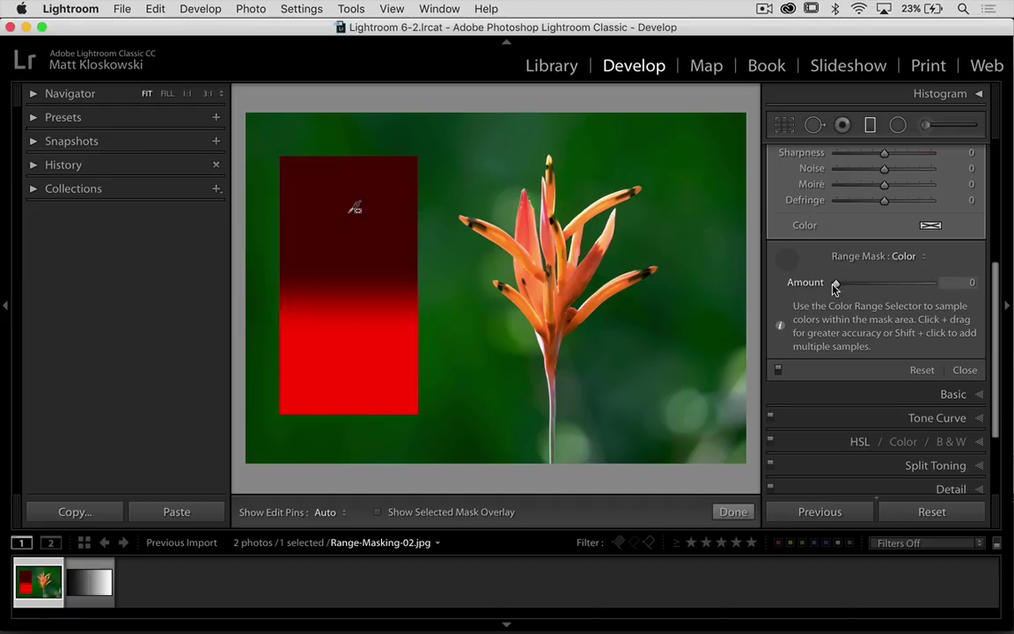
mouse_move(837, 286)
mouse_down()
mouse_move(898, 285)
mouse_move(914, 290)
mouse_move(873, 293)
mouse_move(921, 300)
mouse_move(899, 290)
mouse_move(926, 286)
mouse_move(832, 286)
mouse_up()
drag(850, 285, 883, 283)
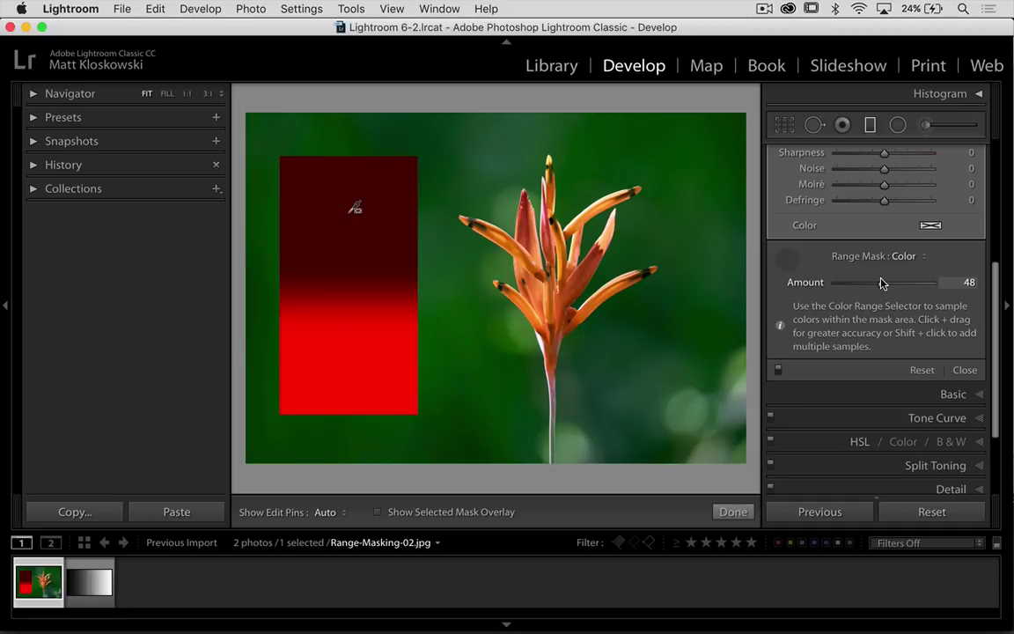